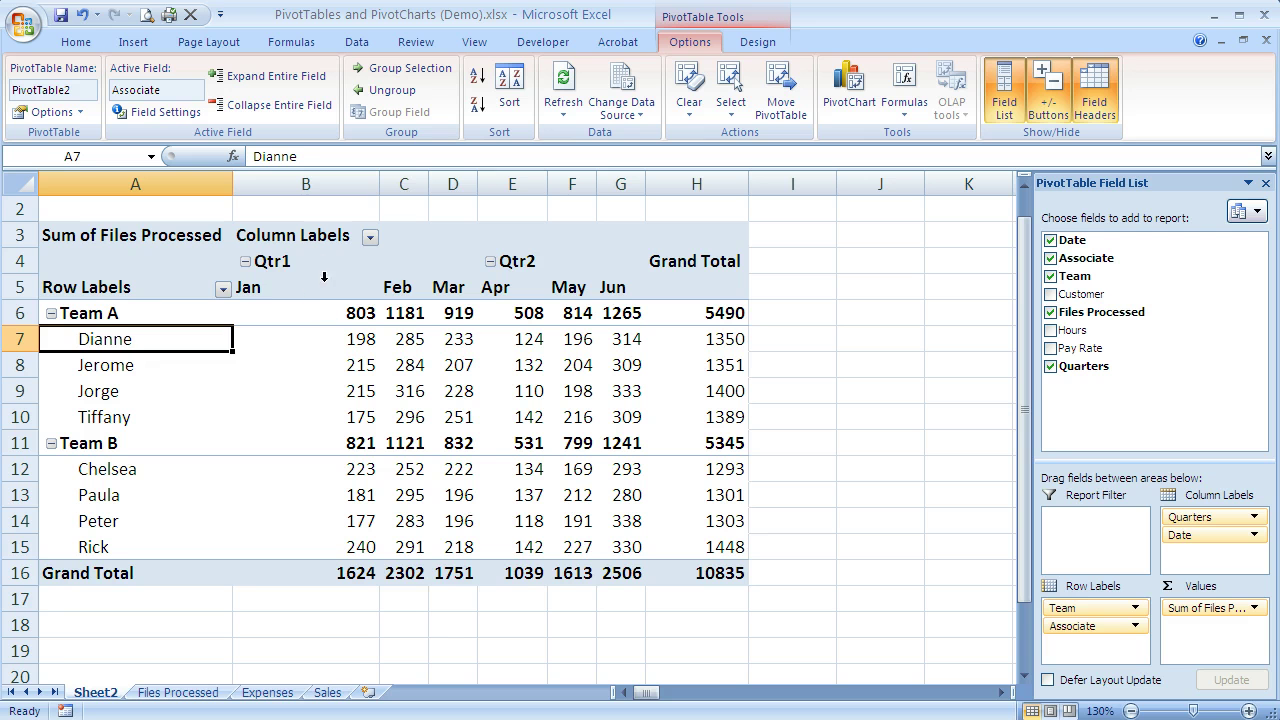
Set the Quarters field to automatic subtotals, adding Qtr1 Total (5677) and Qtr2 Total (5158) columns.
click(320, 262)
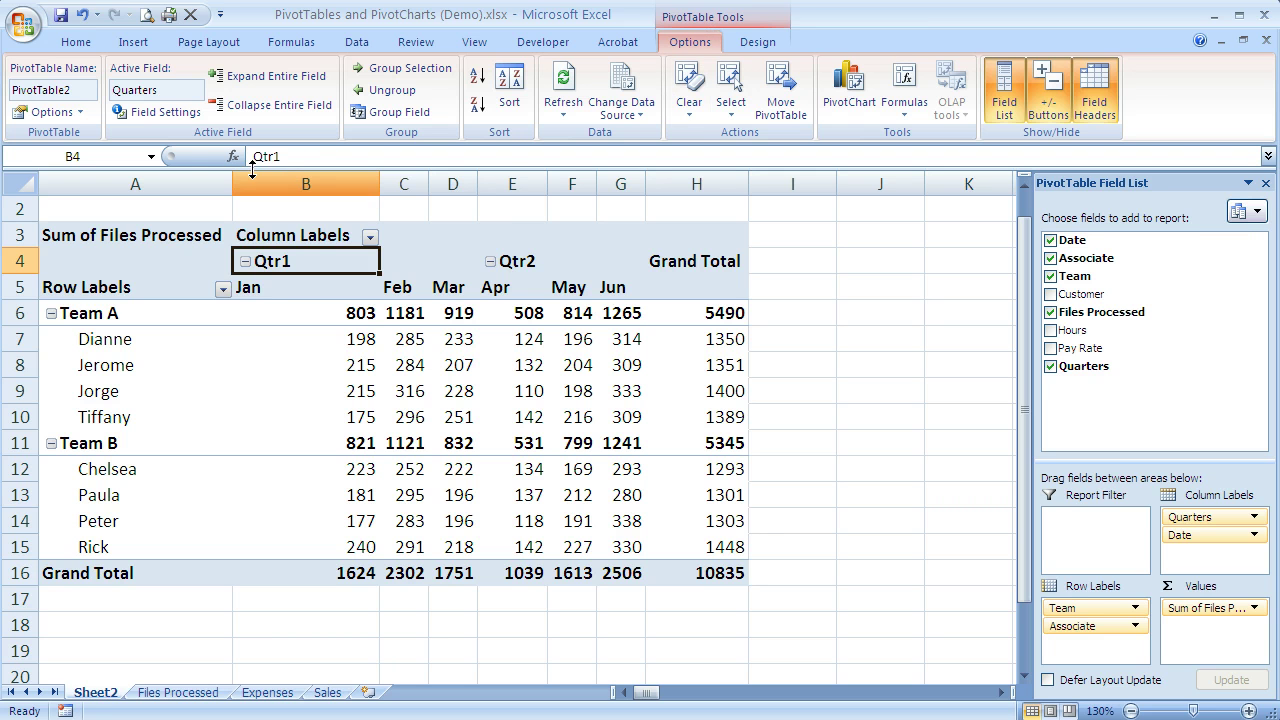
click(170, 112)
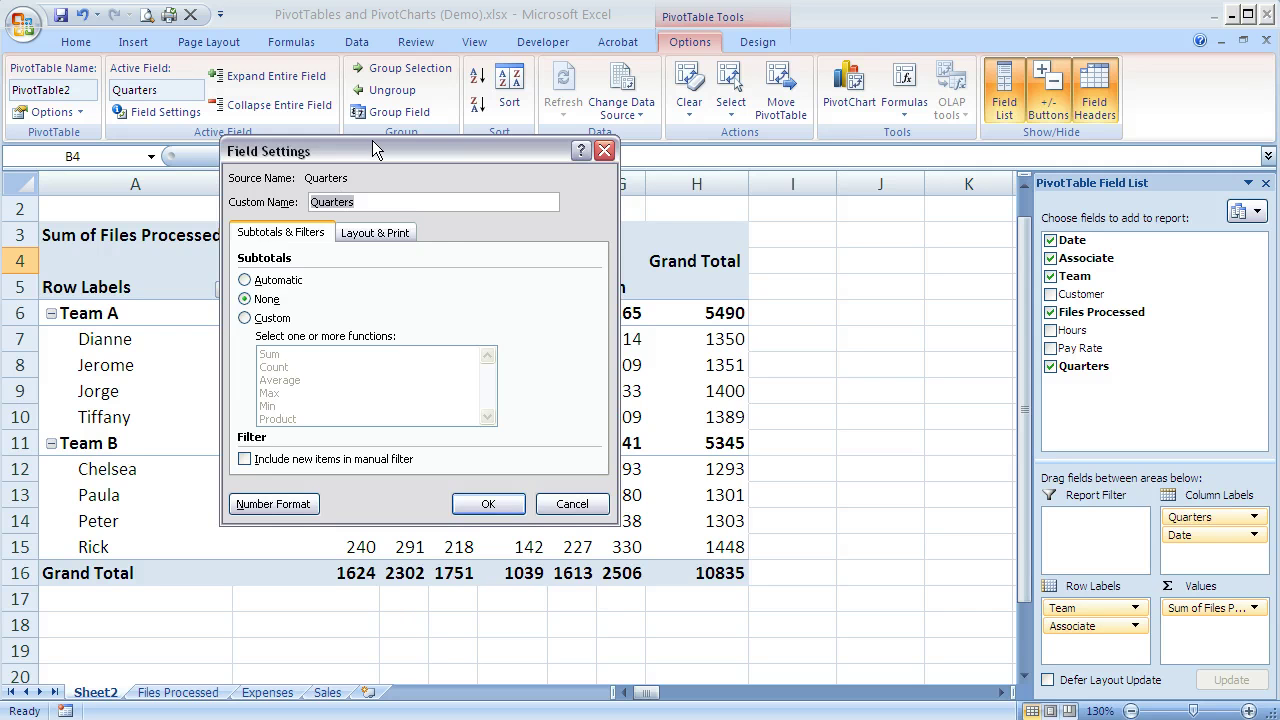
drag(378, 151, 778, 170)
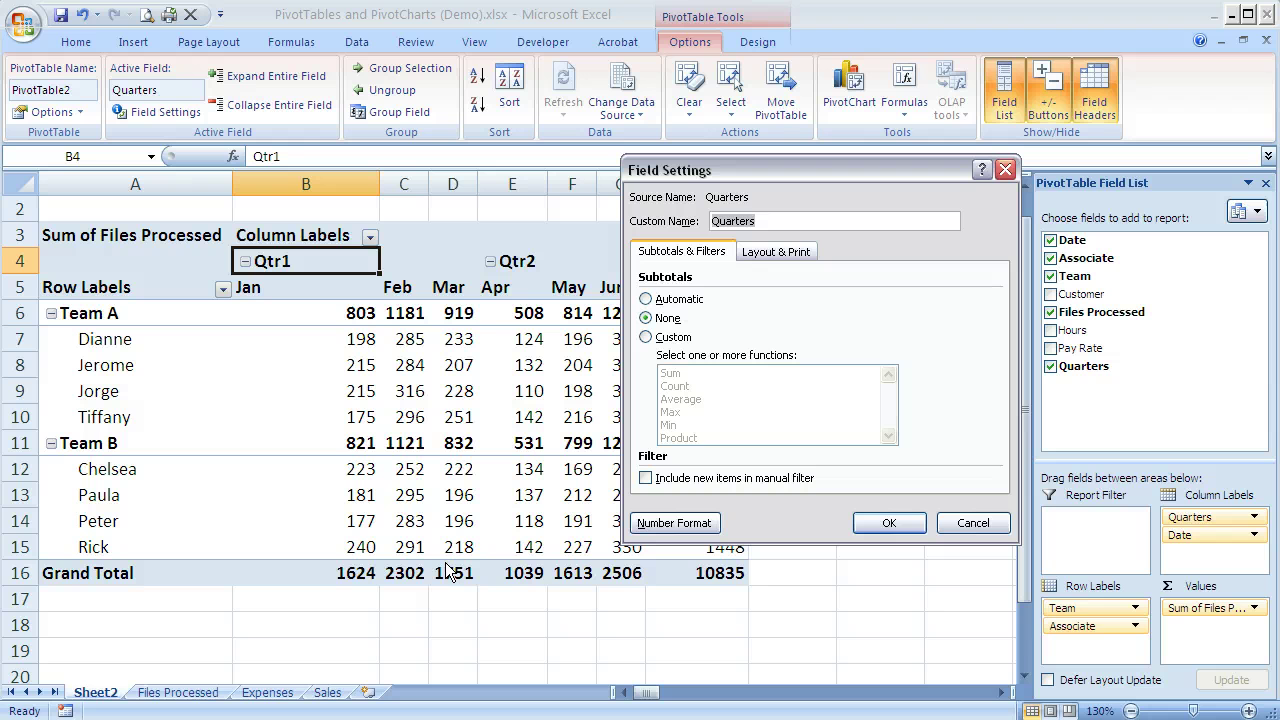
click(646, 299)
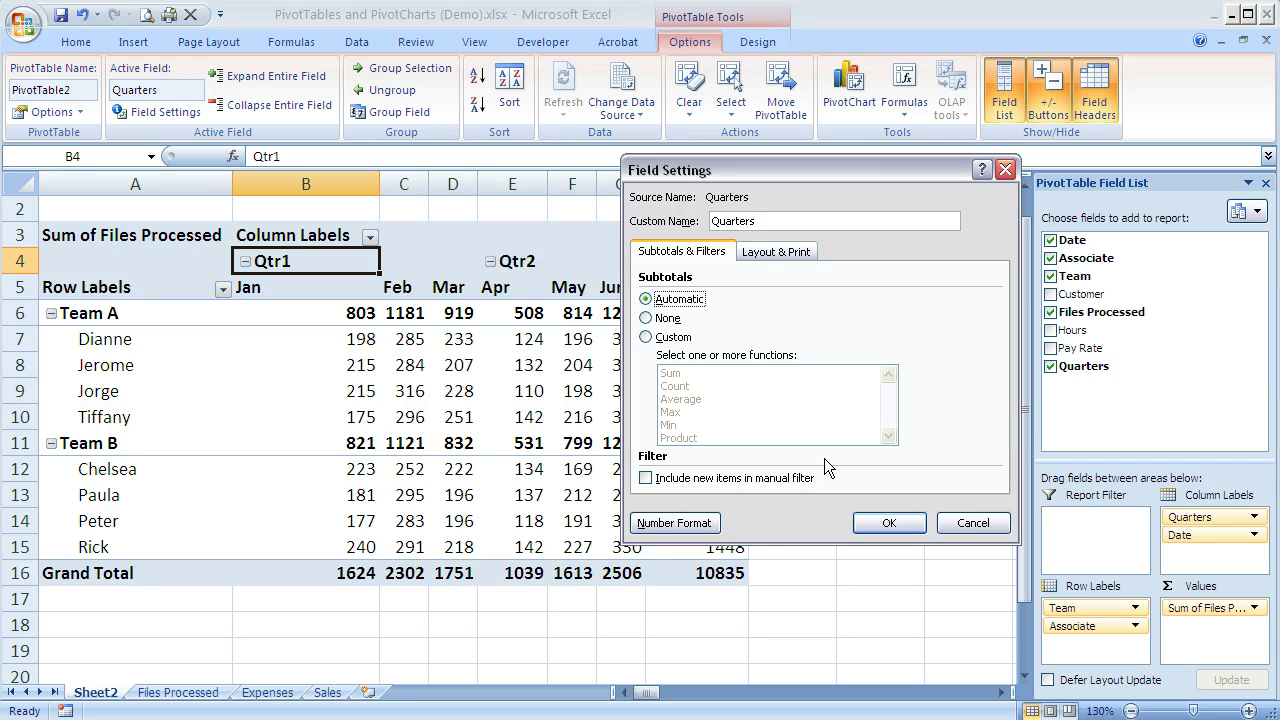
click(872, 523)
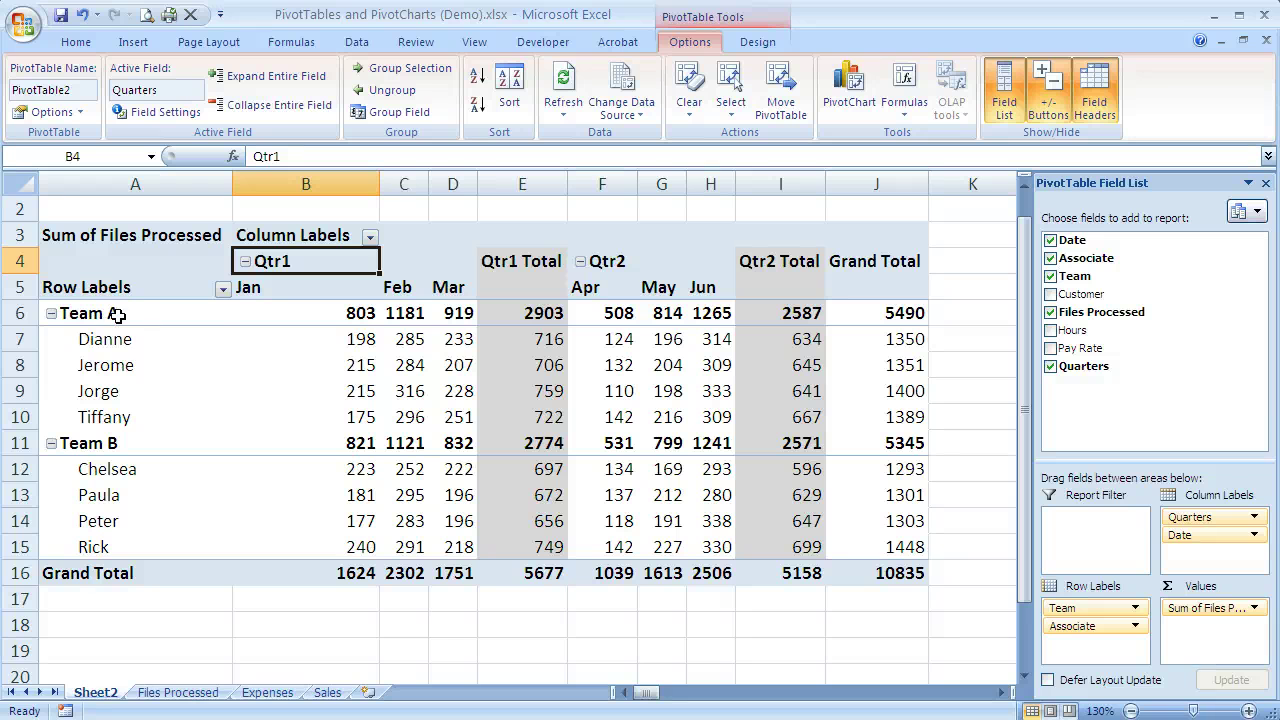
Set the Team field's subtotals to None in its Field Settings.
mouse_move(362, 326)
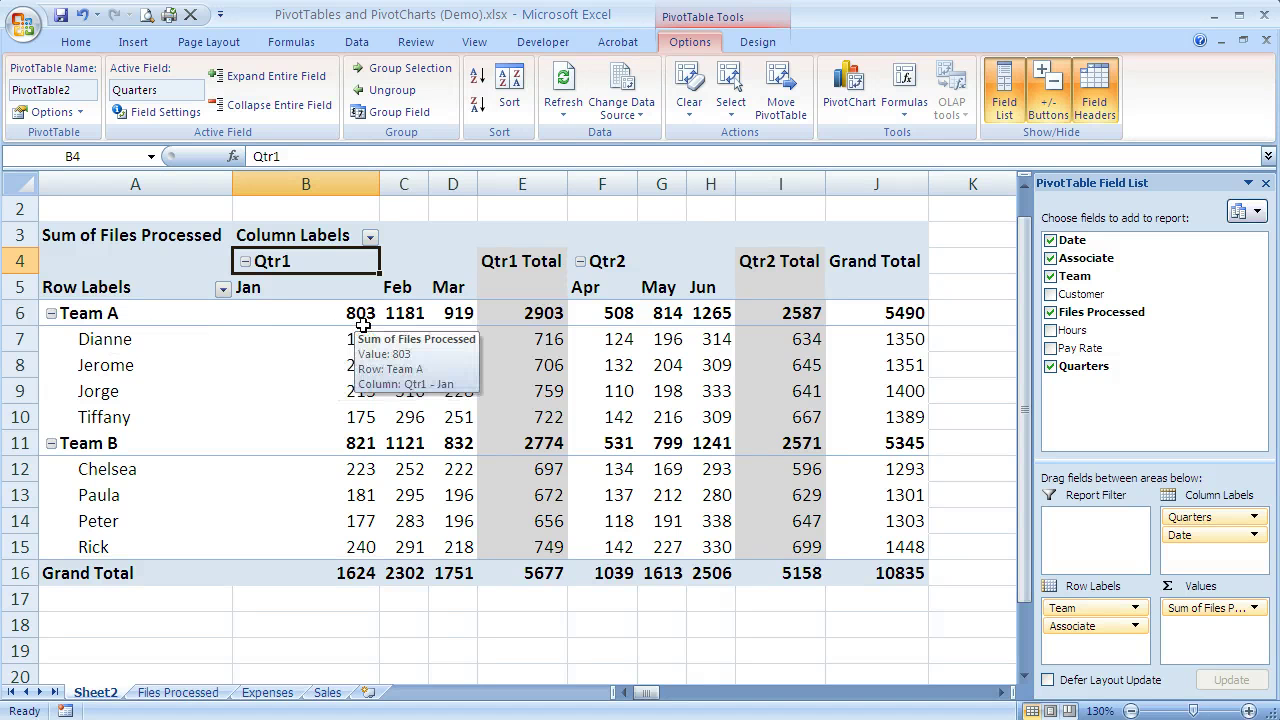
click(108, 316)
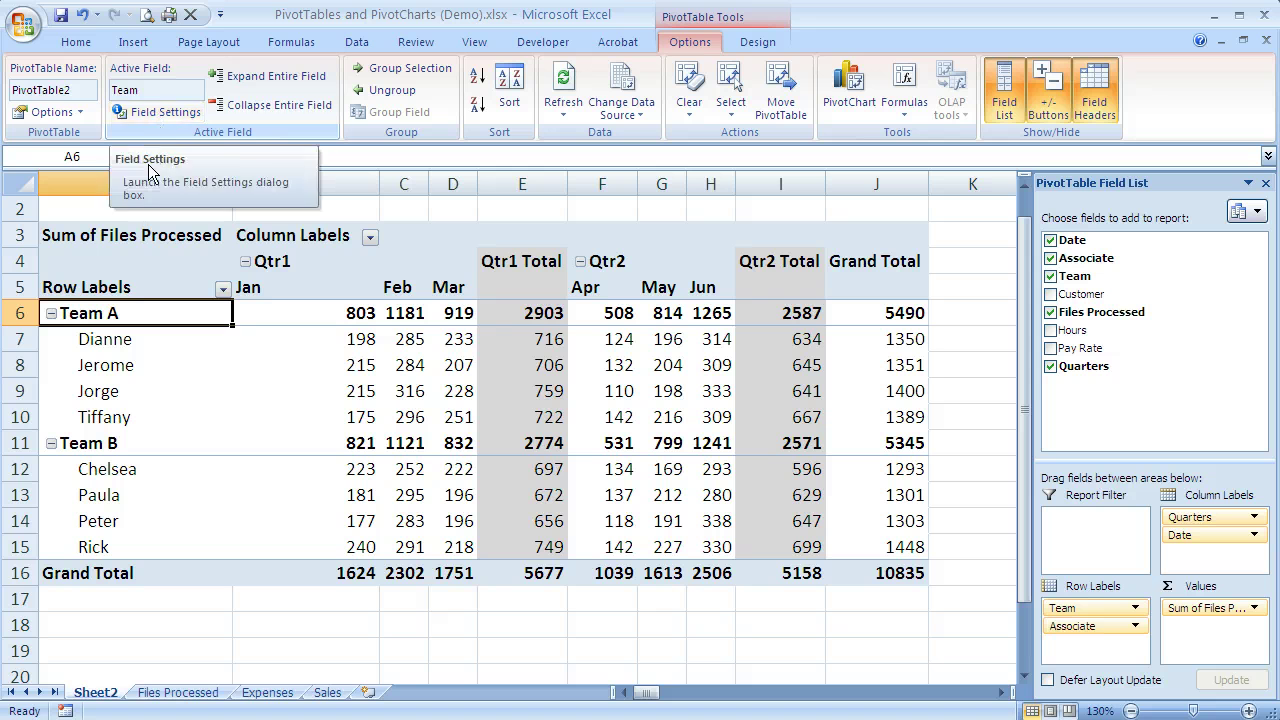
right_click(119, 314)
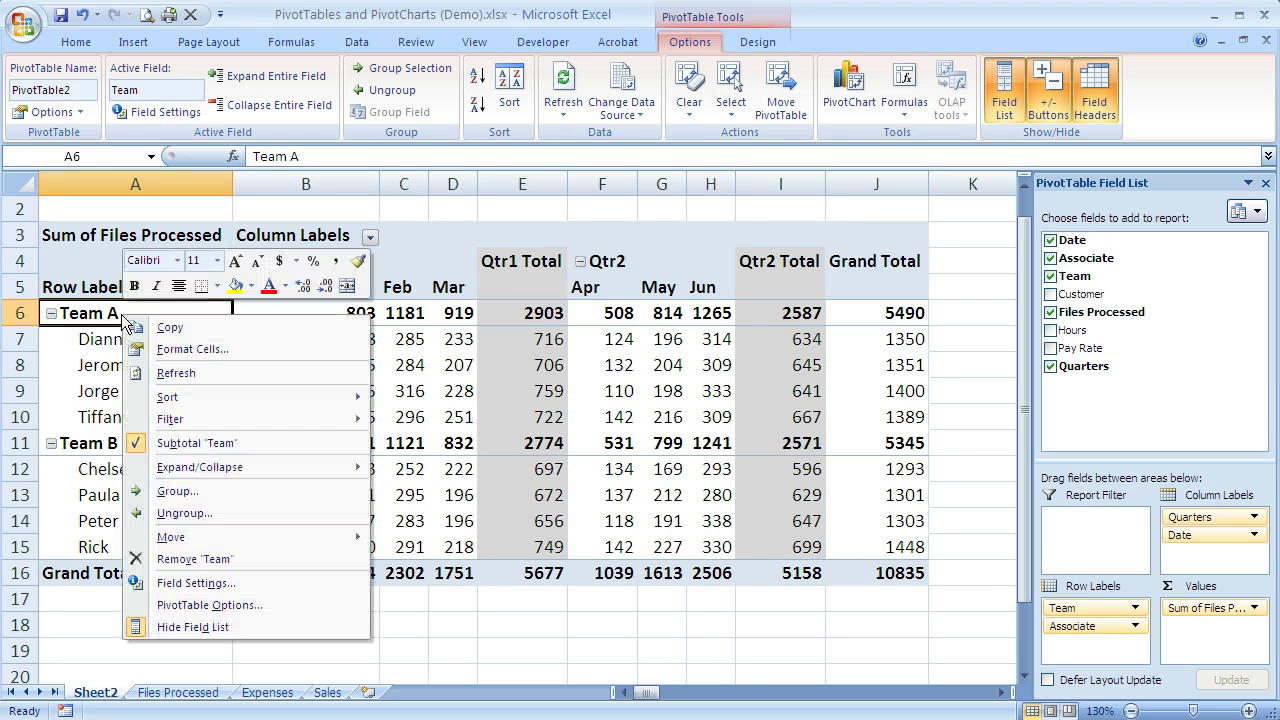
click(188, 583)
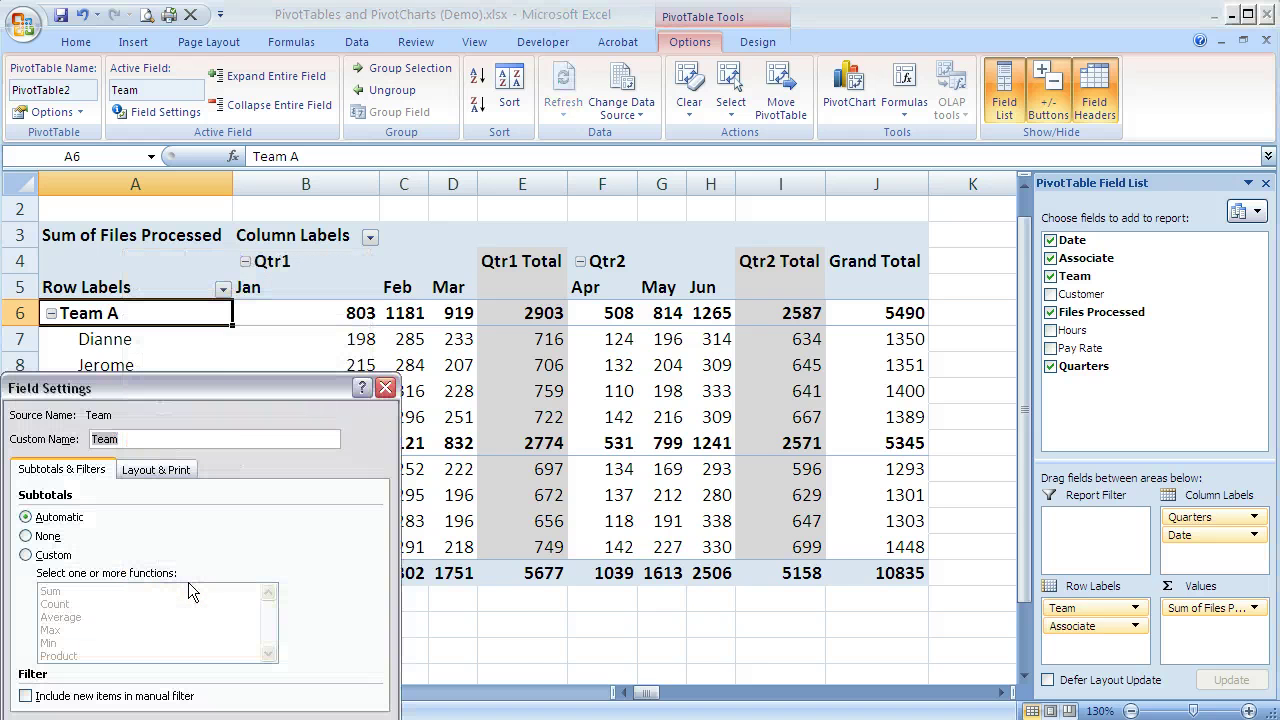
drag(219, 386, 620, 121)
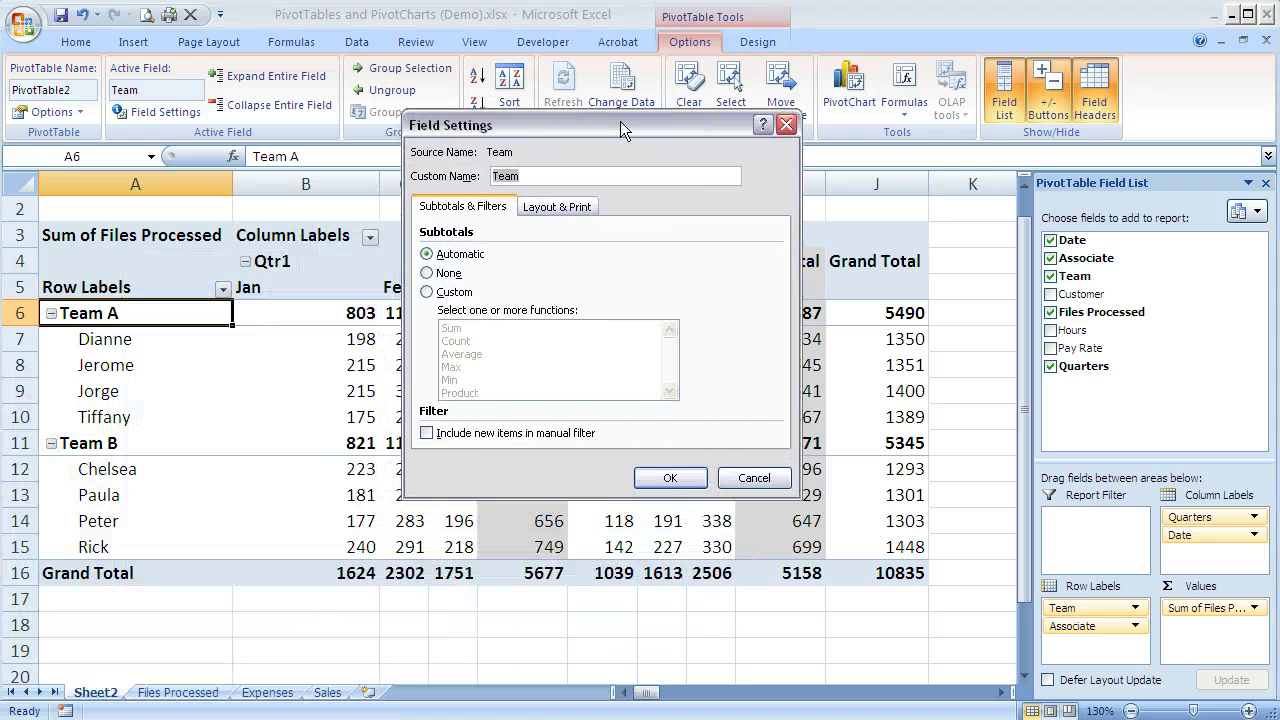
click(427, 273)
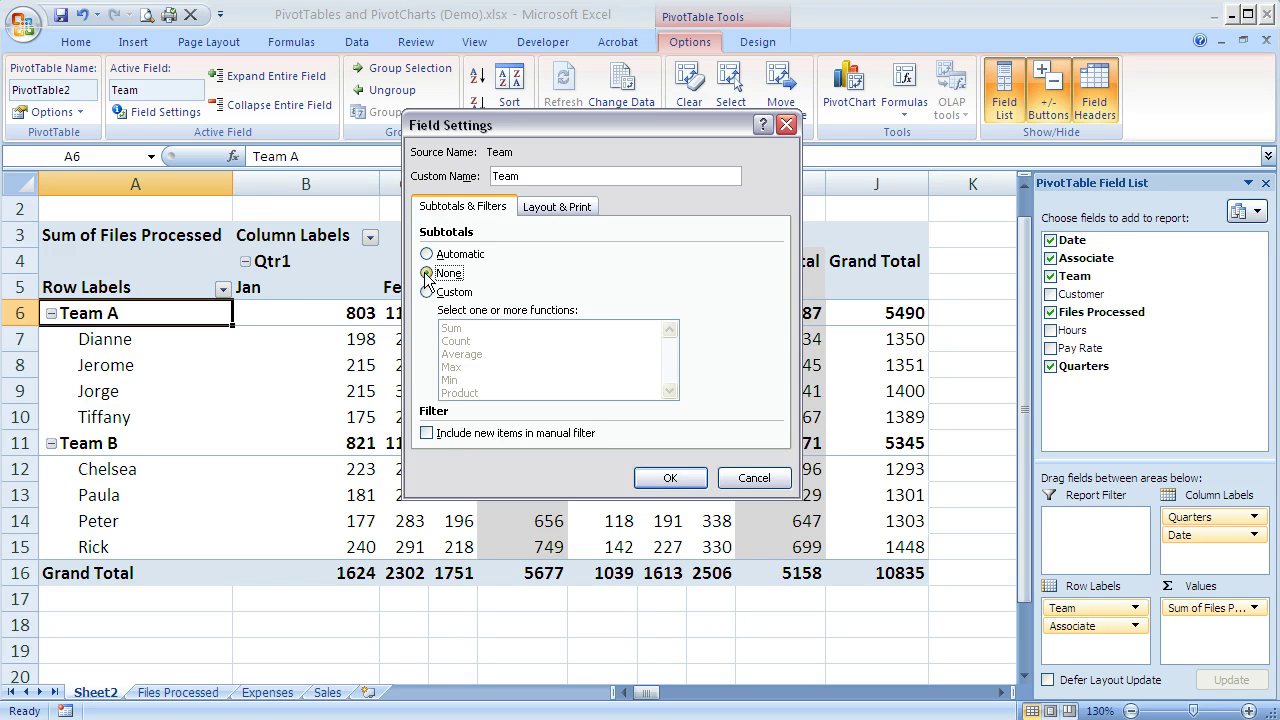
click(675, 479)
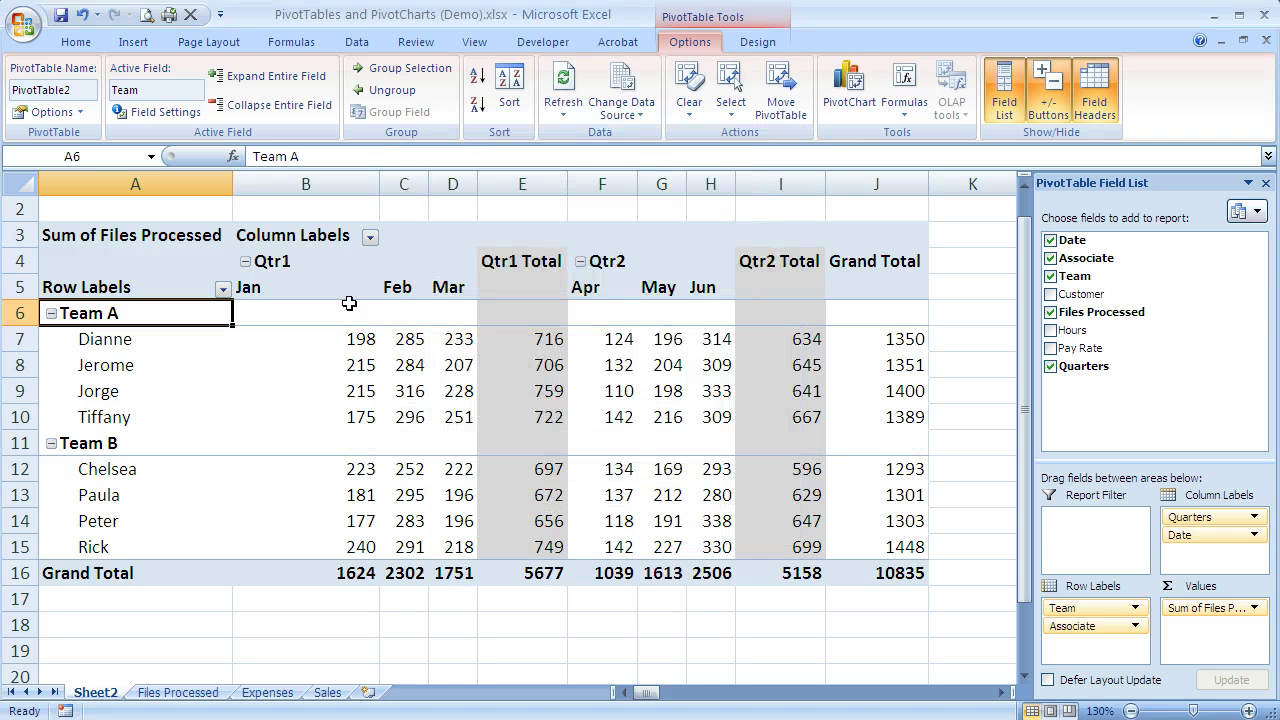
mouse_move(457, 305)
click(260, 287)
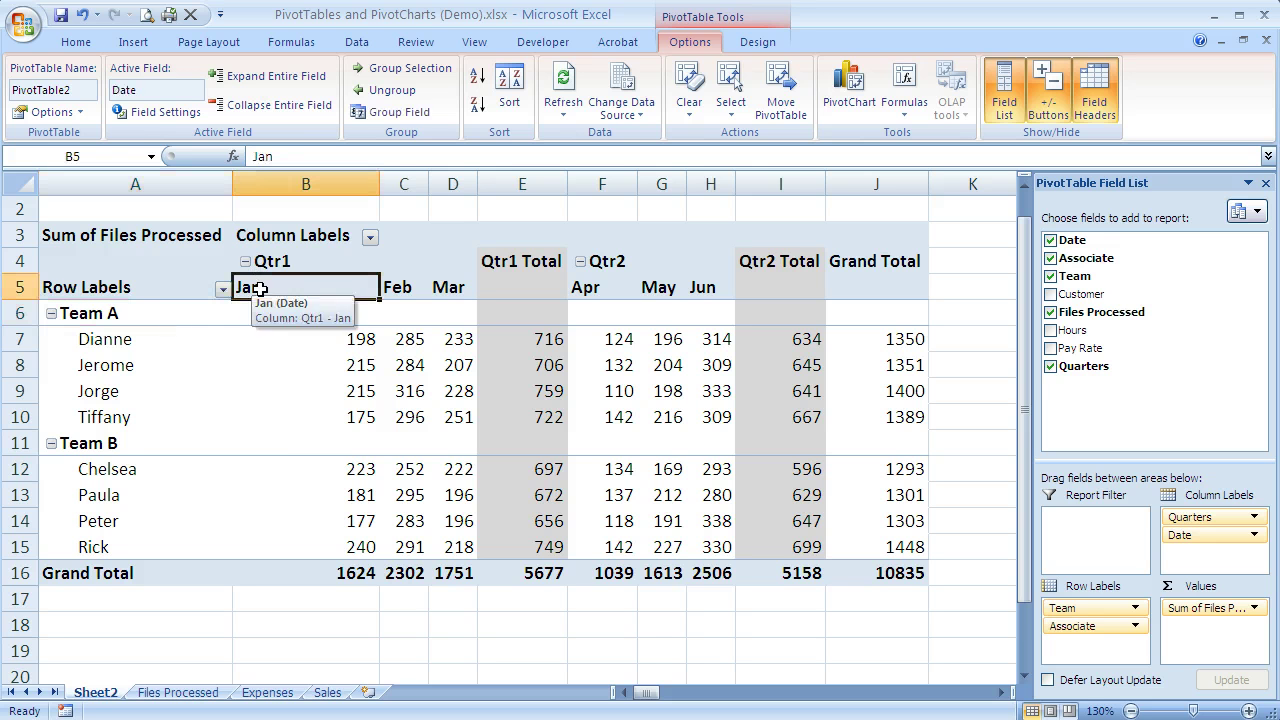
click(285, 263)
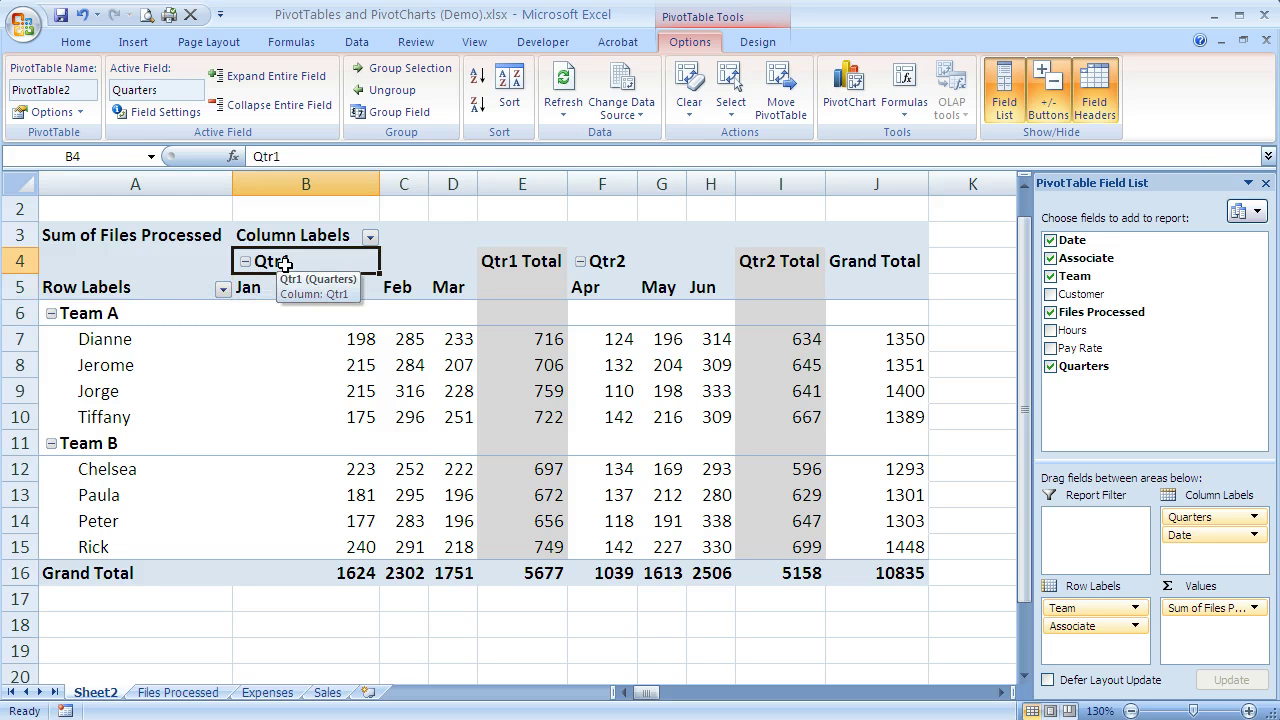
click(266, 292)
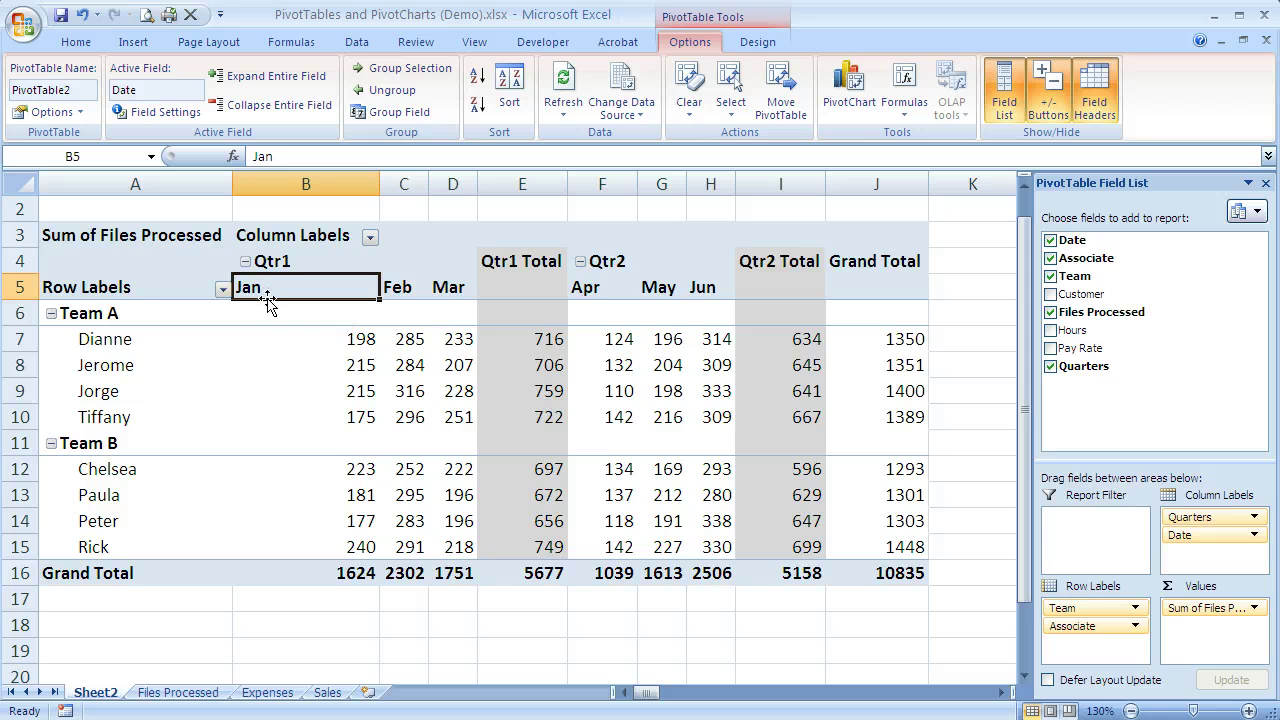
click(278, 262)
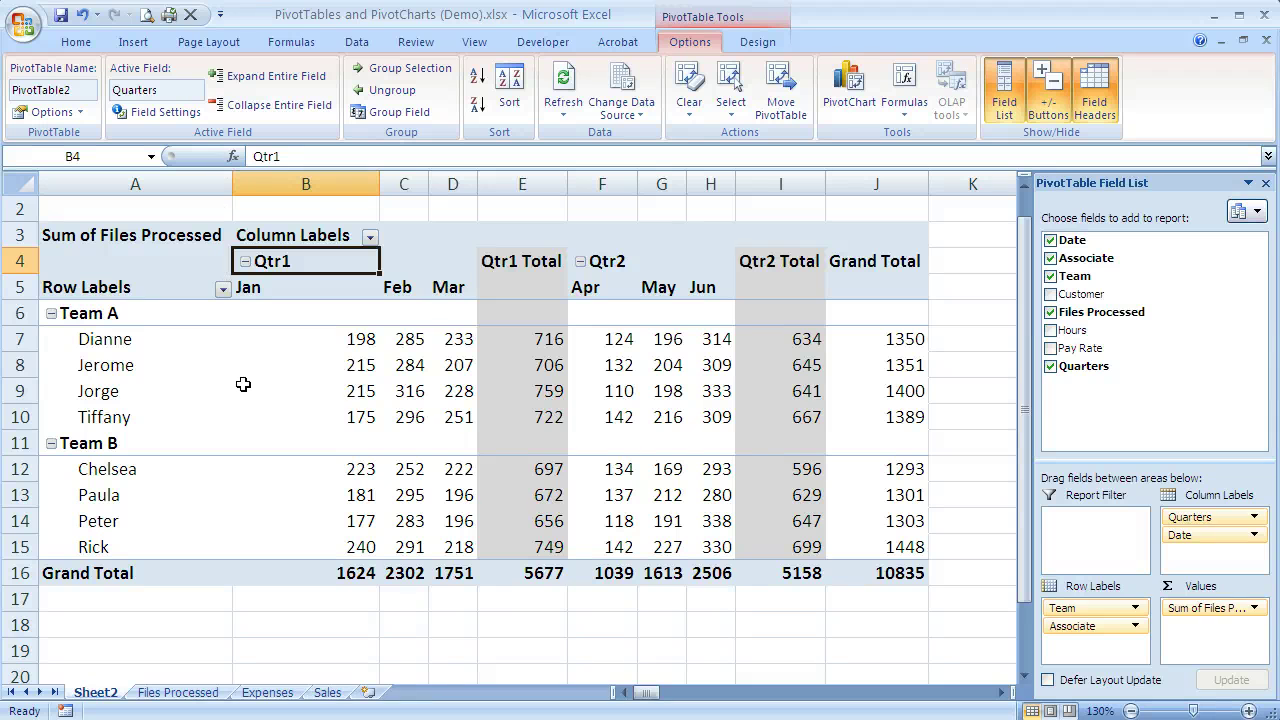
Show all subtotals at the bottom of each group, adding Team A Total 5490 and Team B Total 5345.
mouse_move(243, 384)
click(757, 42)
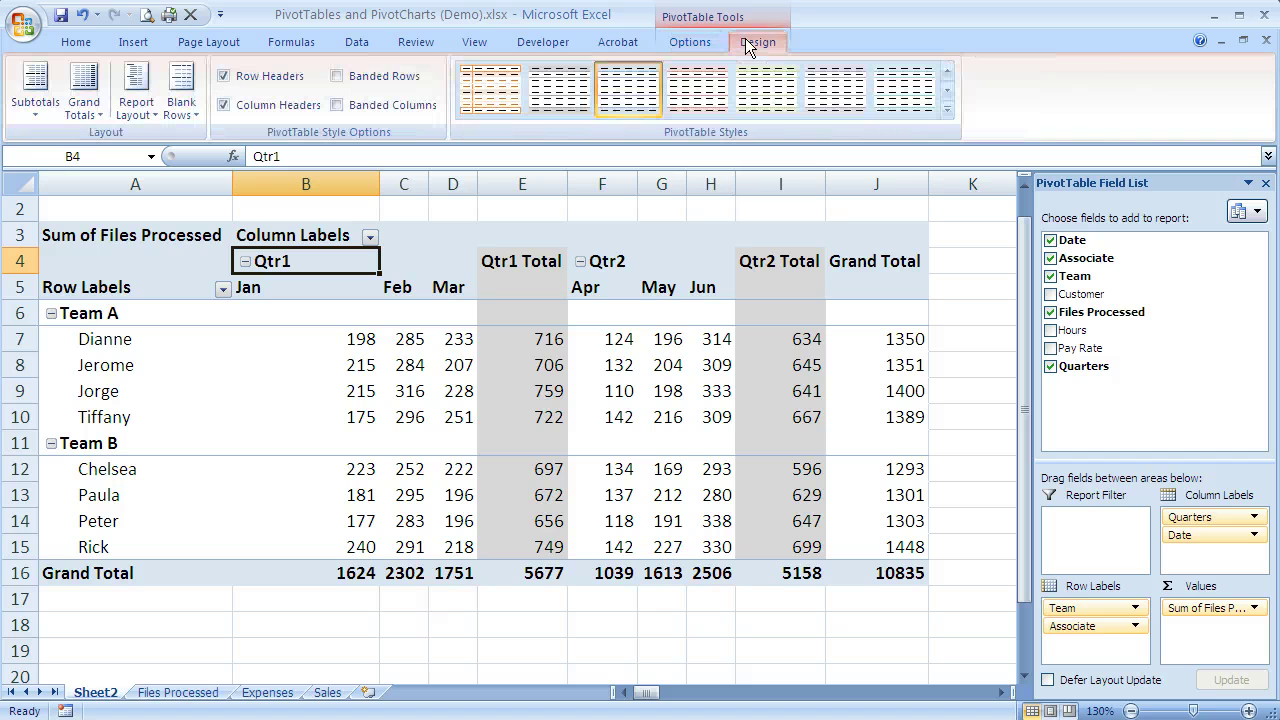
click(42, 109)
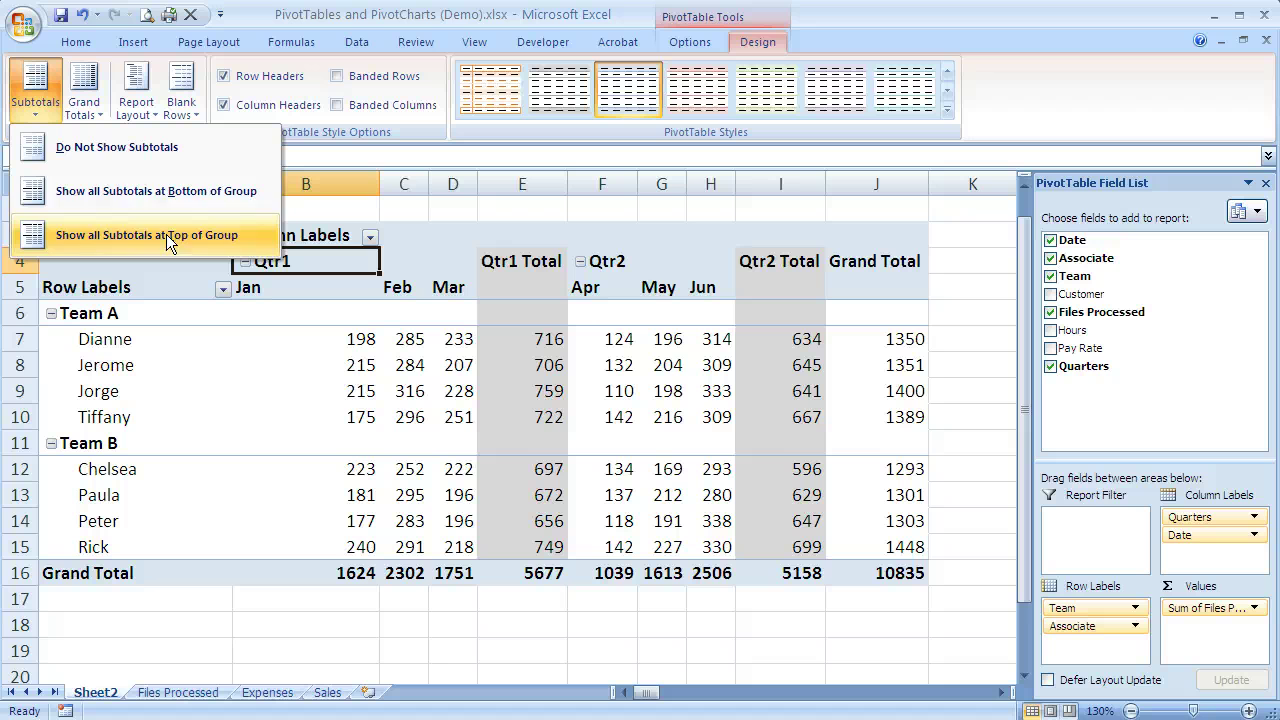
click(168, 165)
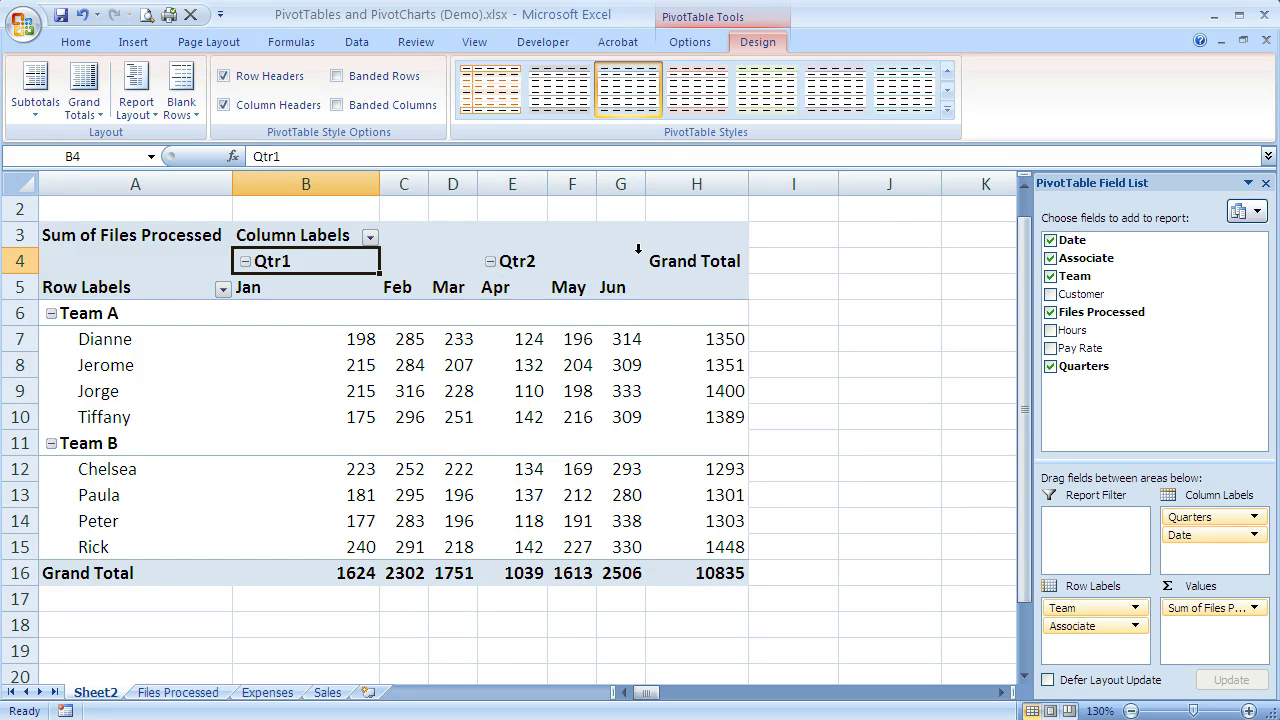
click(44, 103)
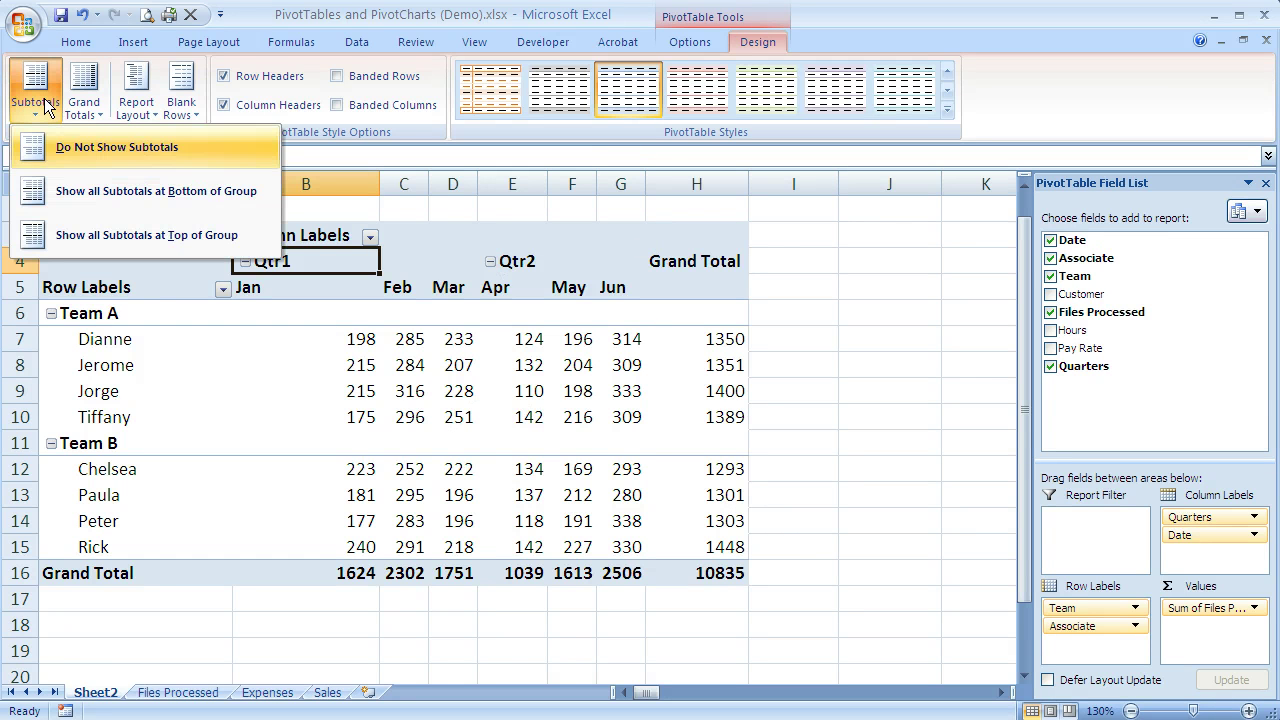
click(78, 189)
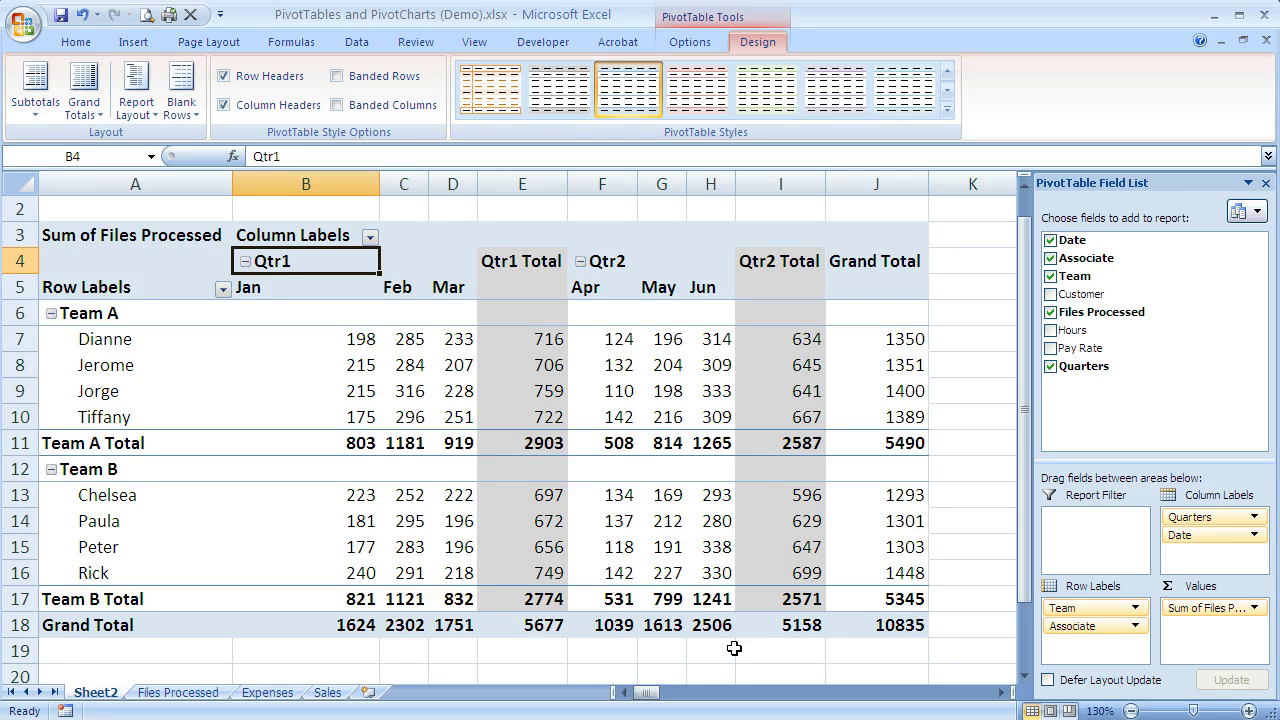
Switch grand totals off for rows and columns, then on for columns only.
click(90, 108)
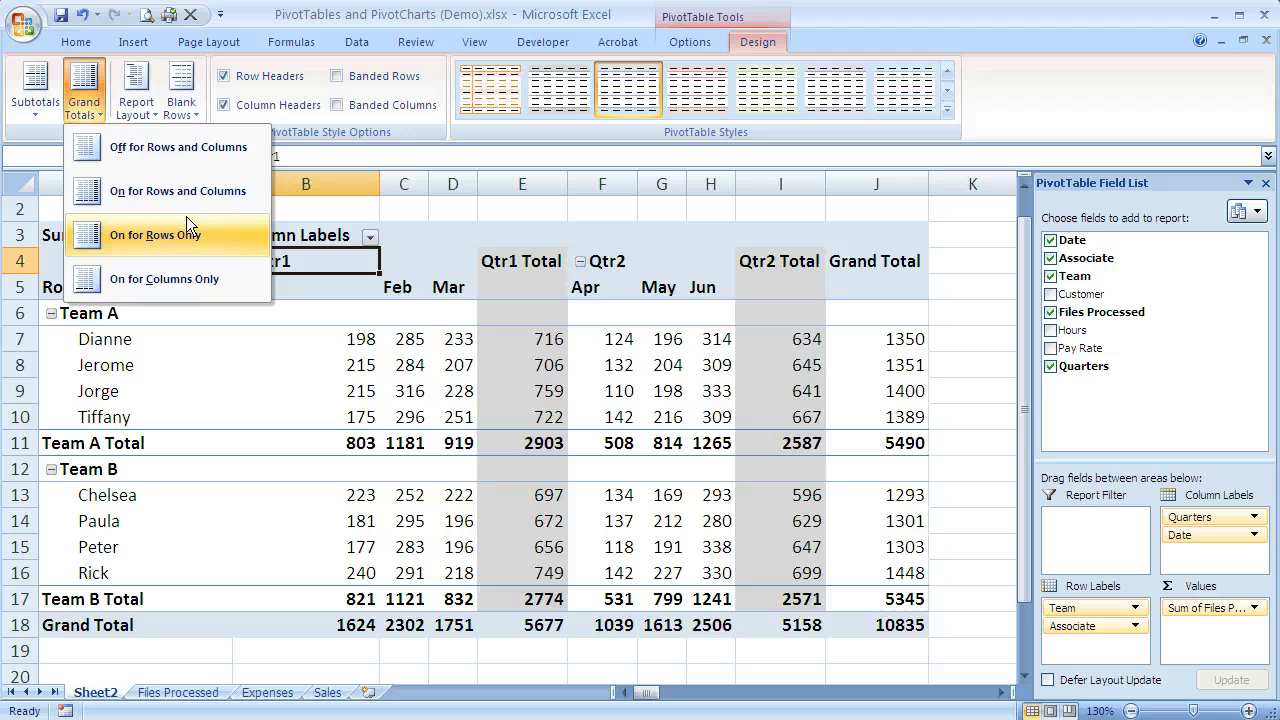
click(194, 151)
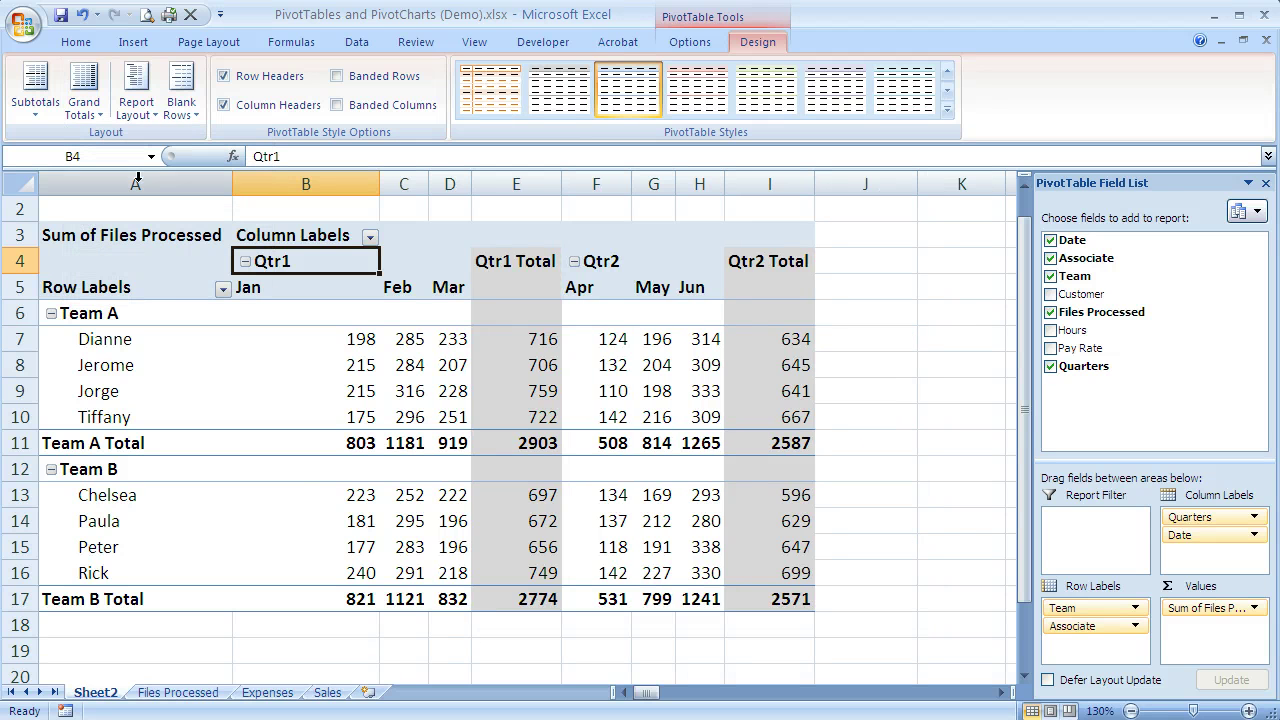
click(84, 95)
key(Down)
key(Down)
key(Down)
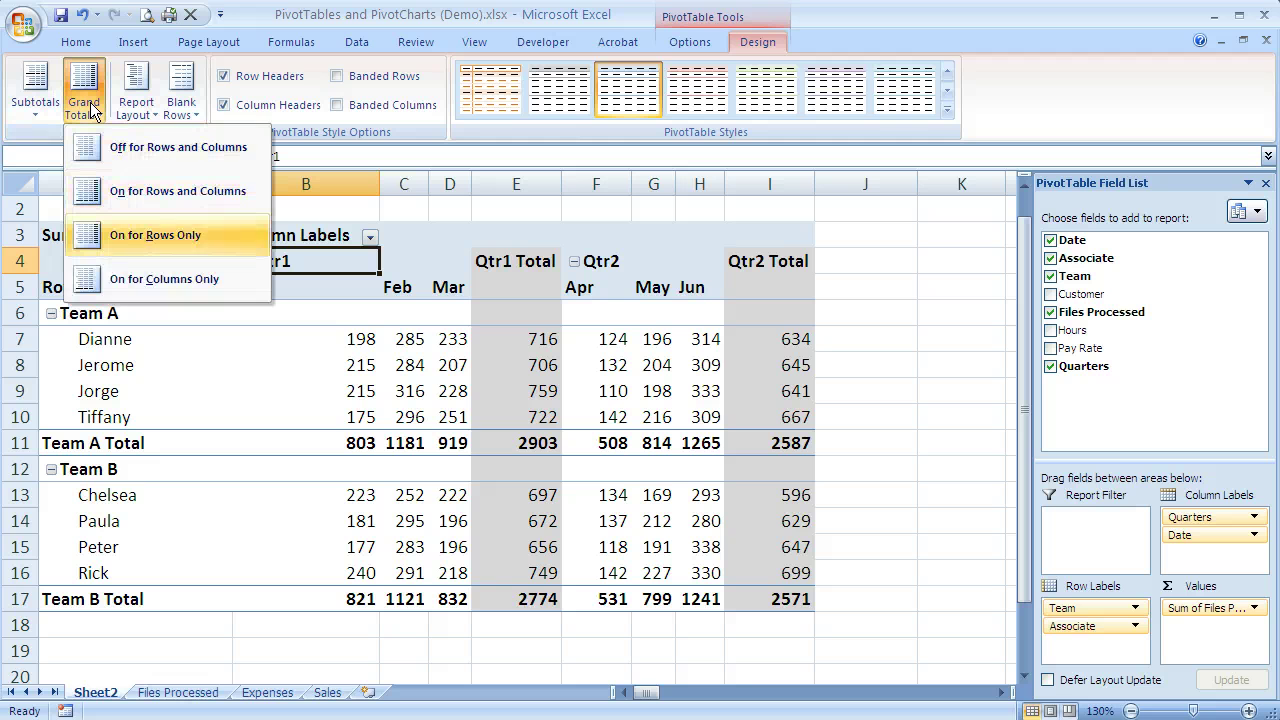
click(160, 284)
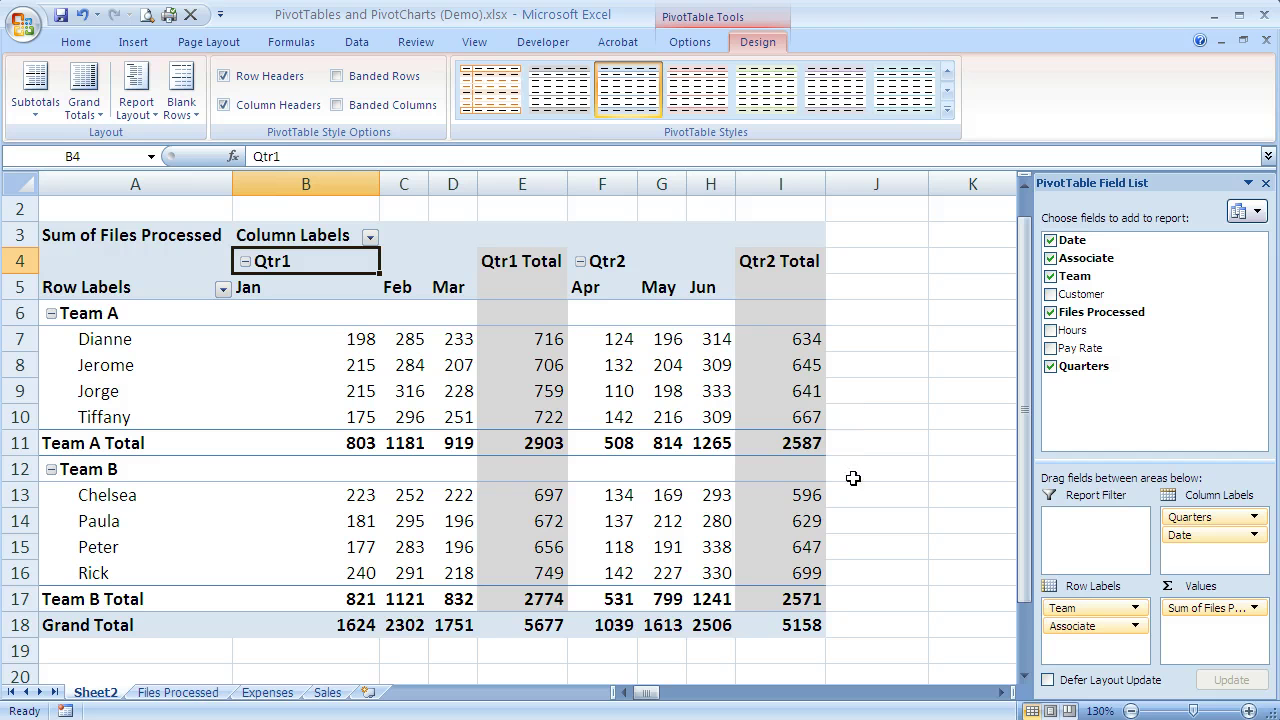
mouse_move(498, 458)
mouse_move(105, 316)
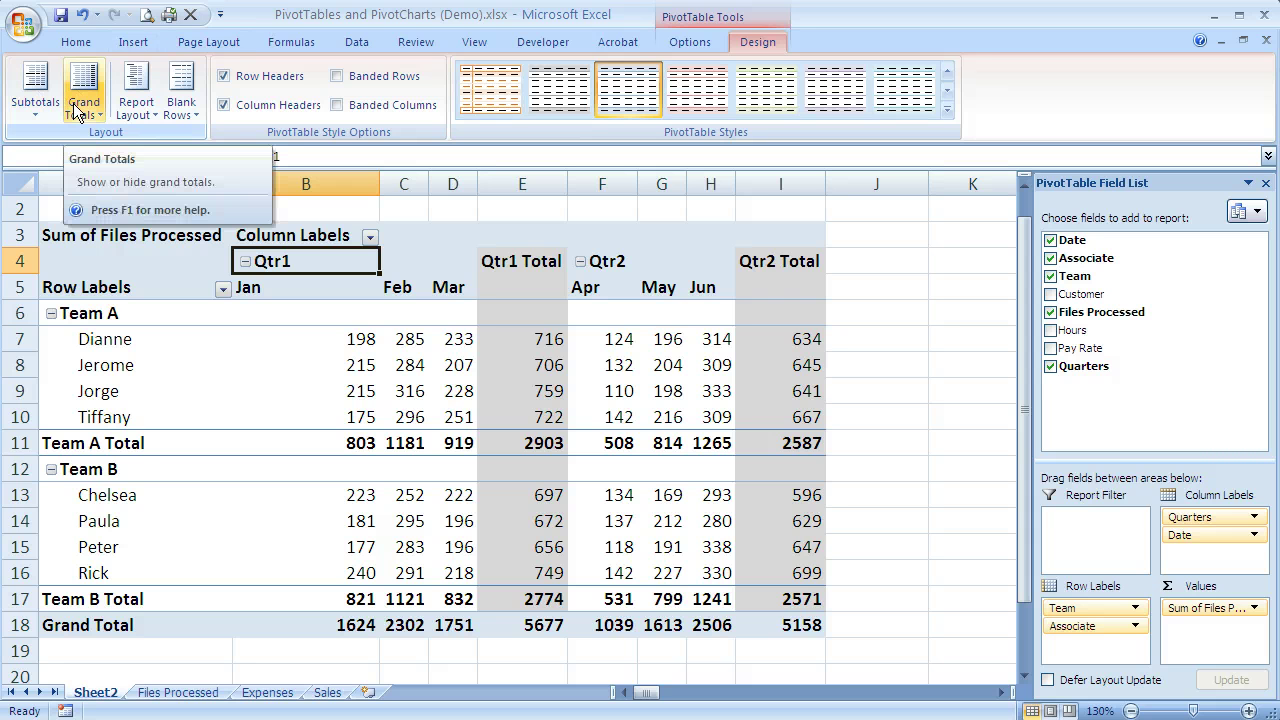
Give the Team field a custom Average subtotal instead of the automatic sum.
click(111, 314)
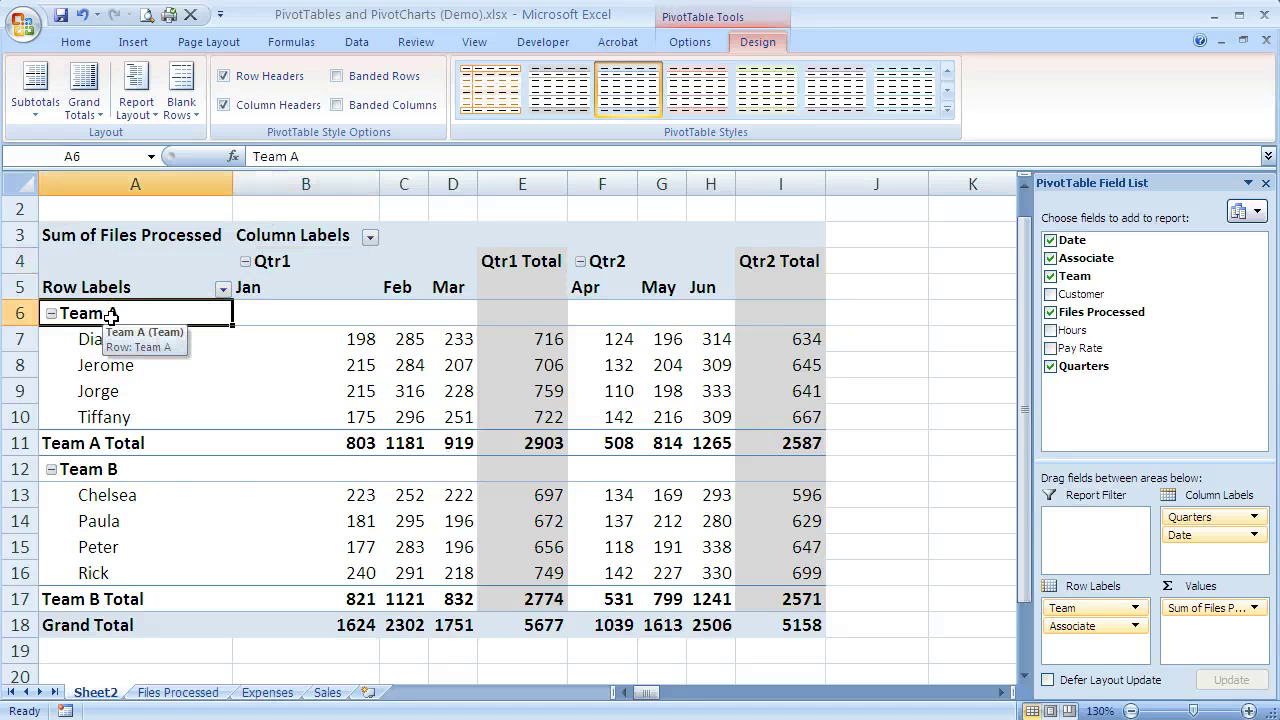
click(109, 470)
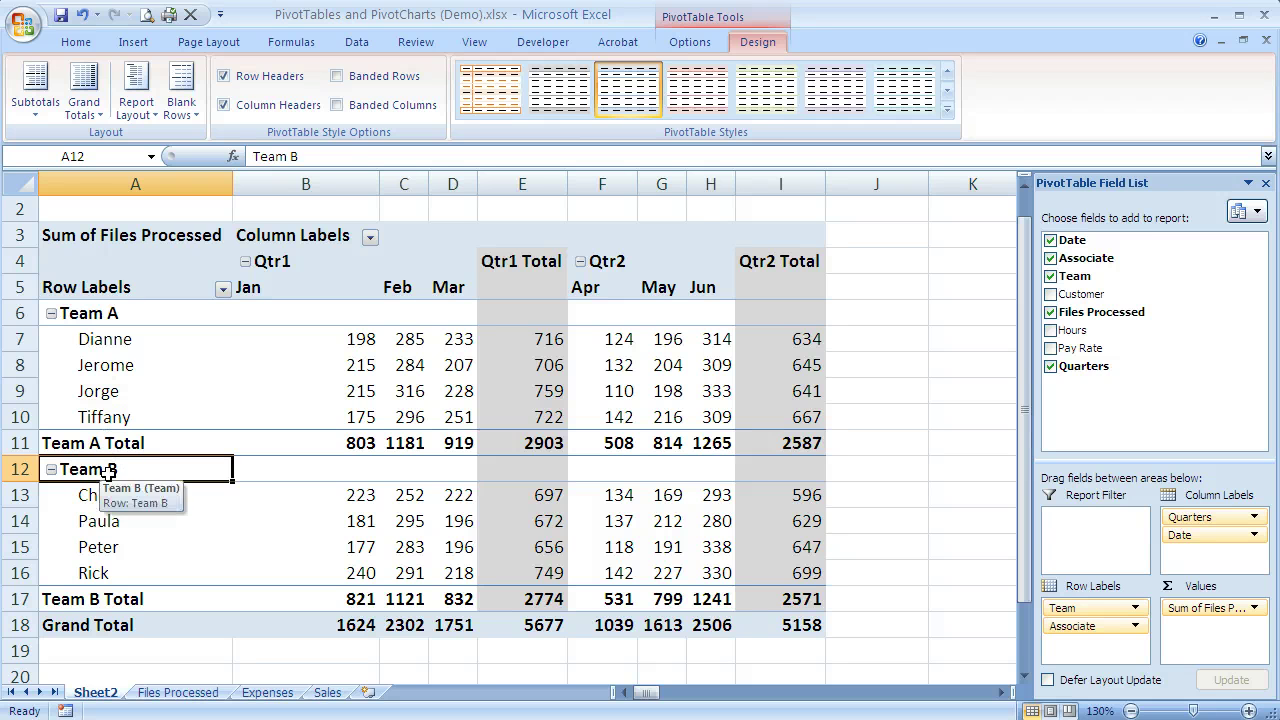
right_click(110, 475)
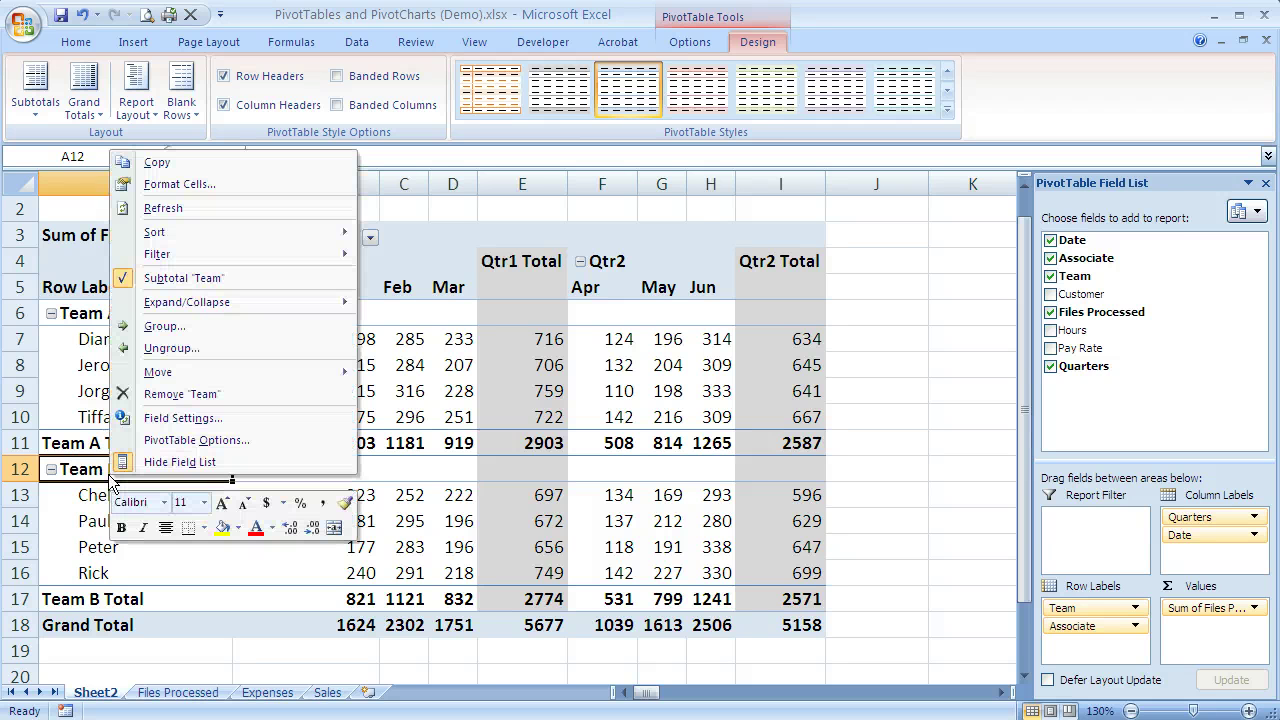
click(160, 418)
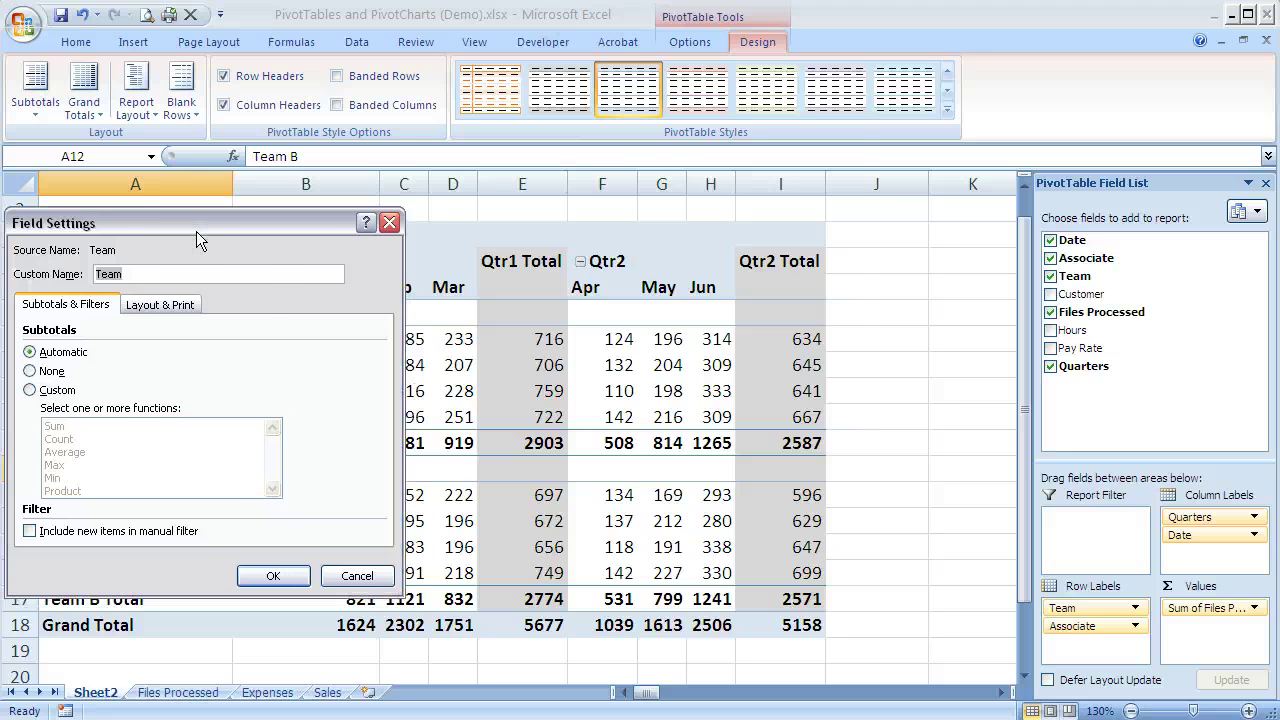
drag(196, 231, 650, 174)
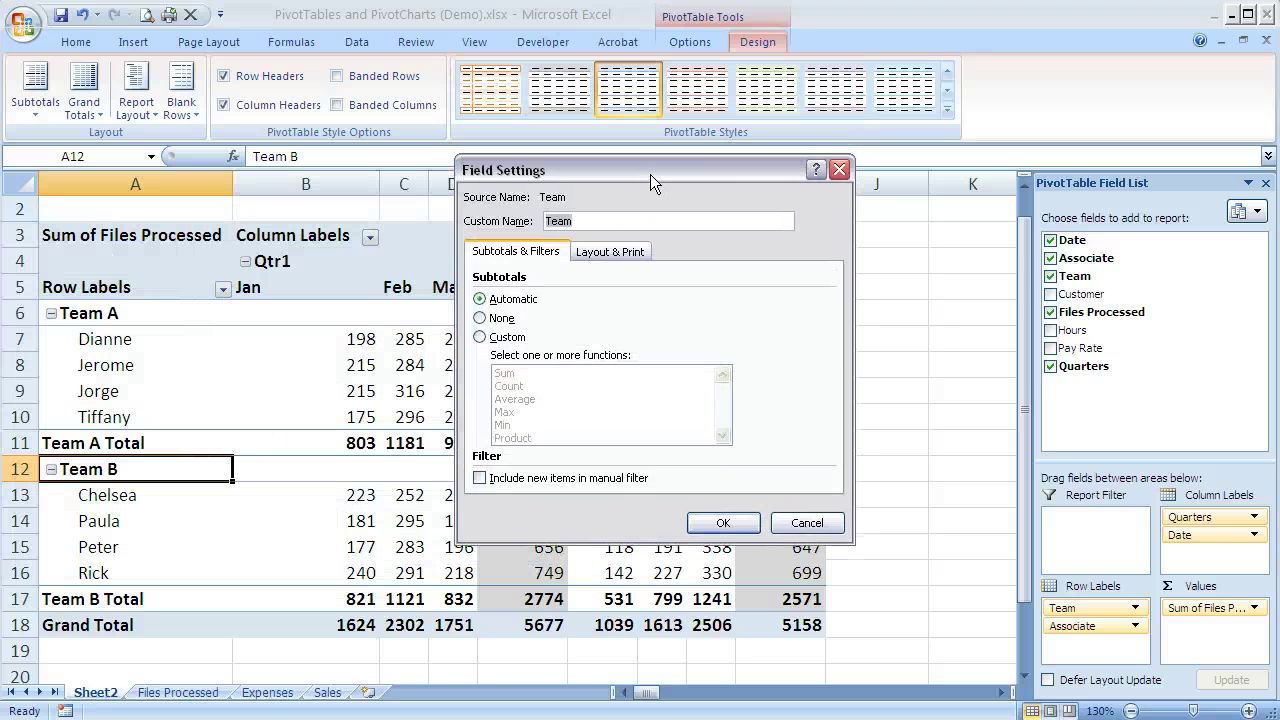
click(481, 338)
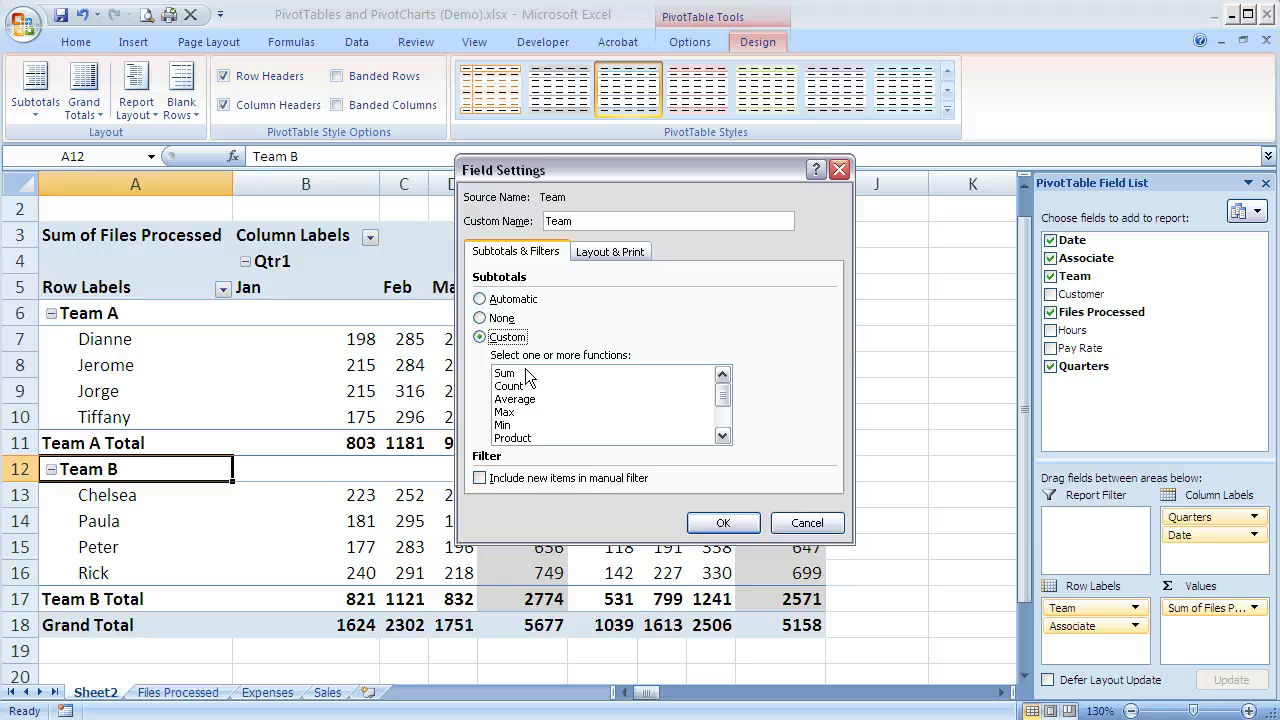
click(528, 399)
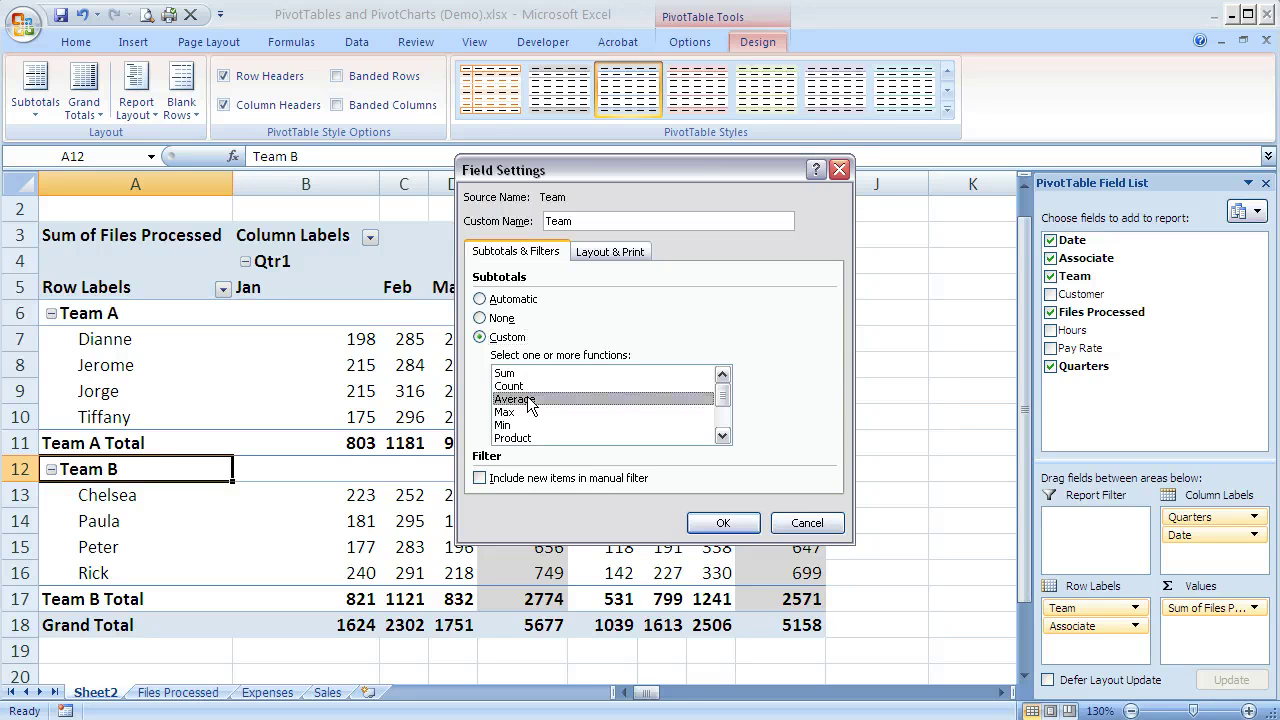
click(721, 524)
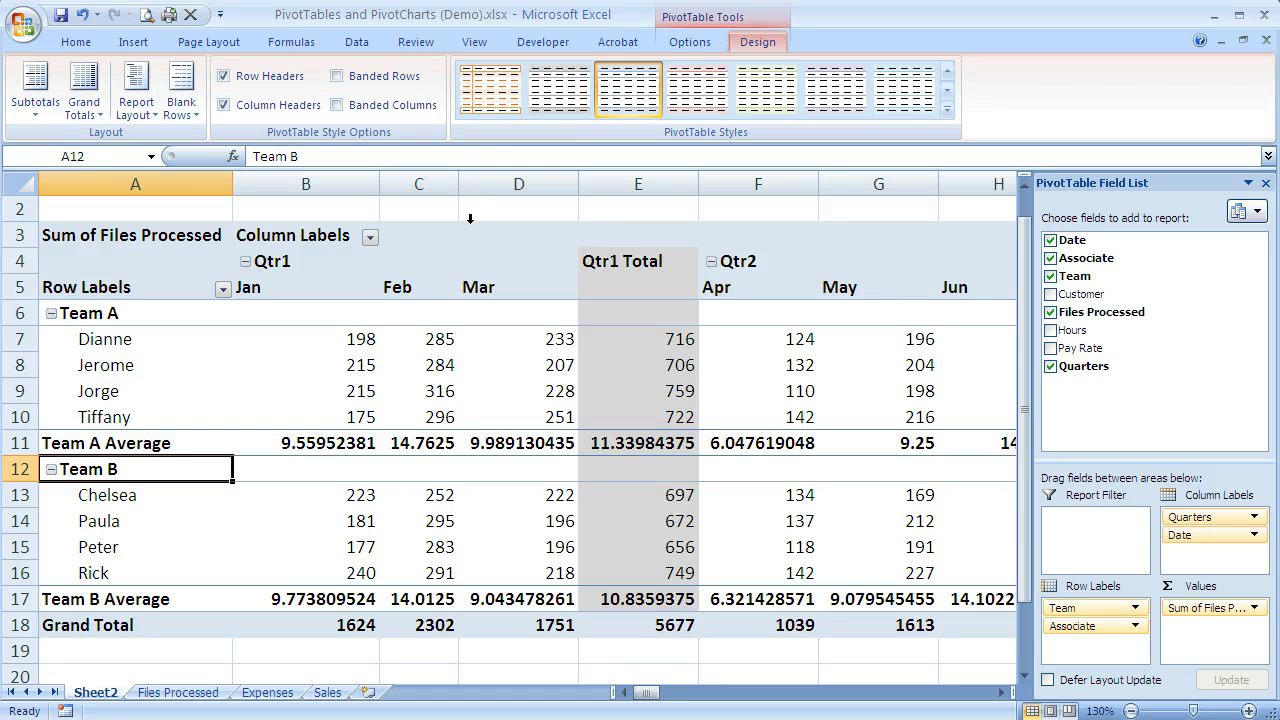
Choose Do Not Show Subtotals, removing the Team Average rows and Qtr1/Qtr2 Total columns.
click(41, 108)
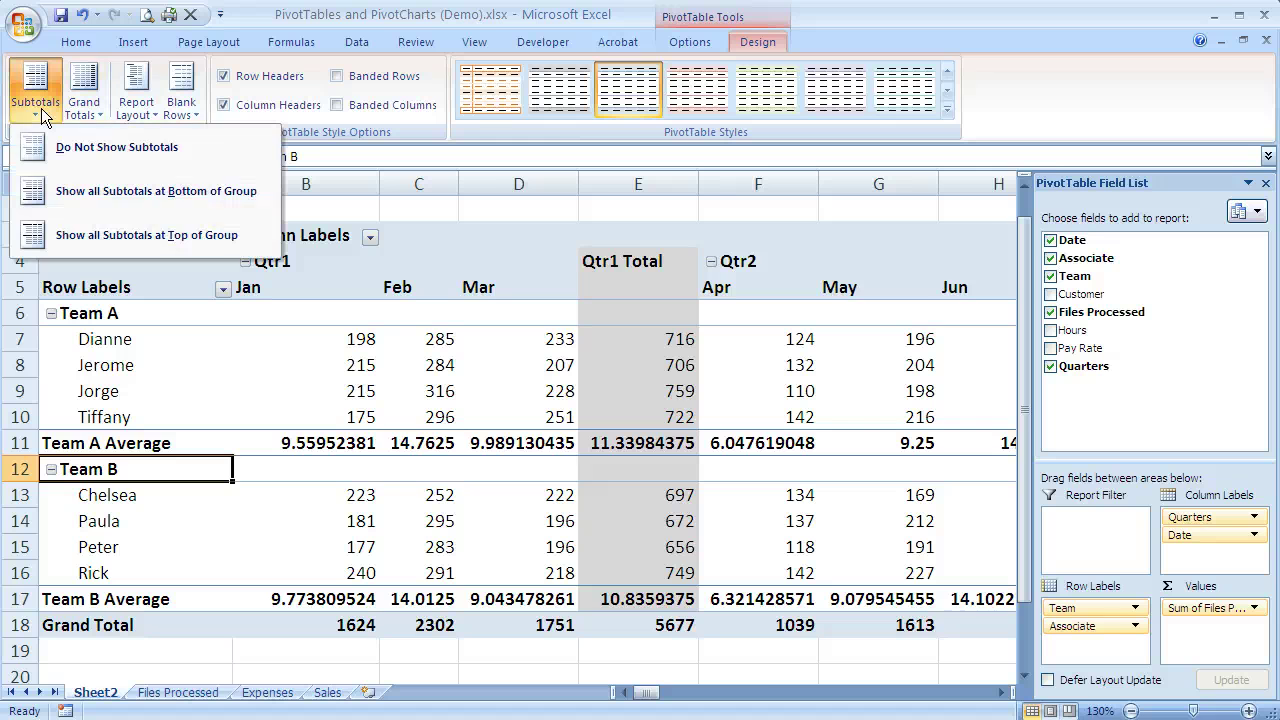
key(Return)
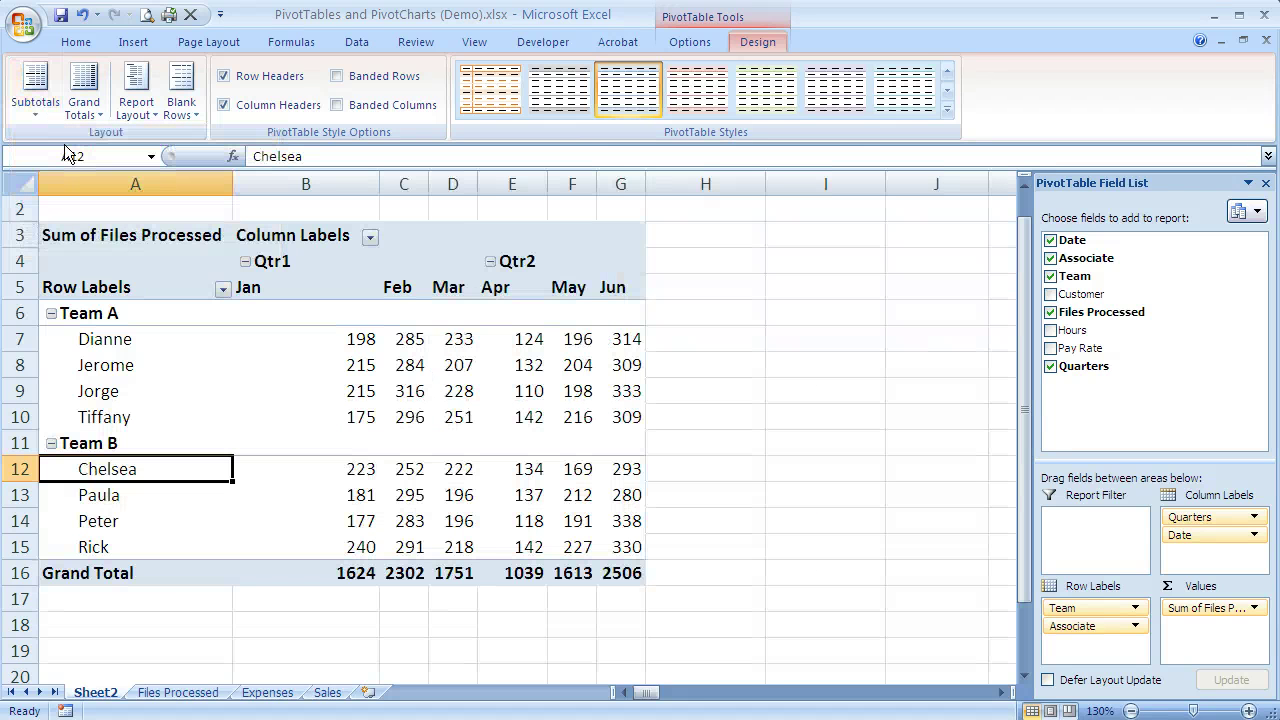
mouse_move(257, 499)
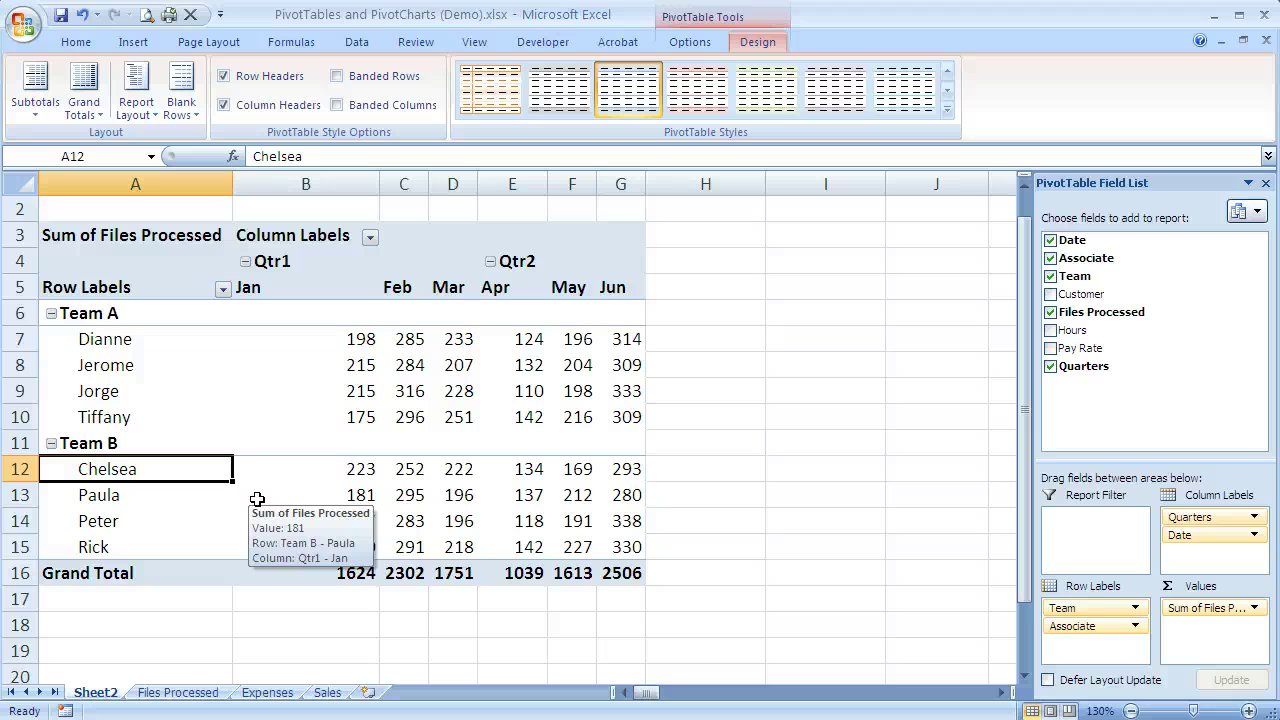